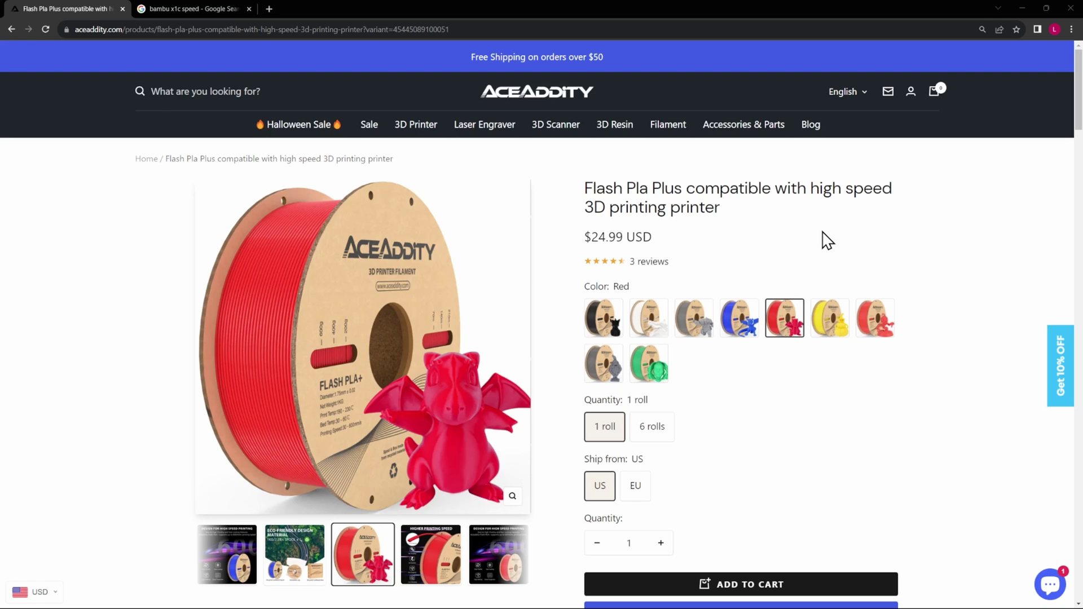
- Cycle through the high-speed and eco-friendly gallery photos, finishing on the red Higher Printing Speed image
{"action": "left_click", "coordinate": [246, 566]}
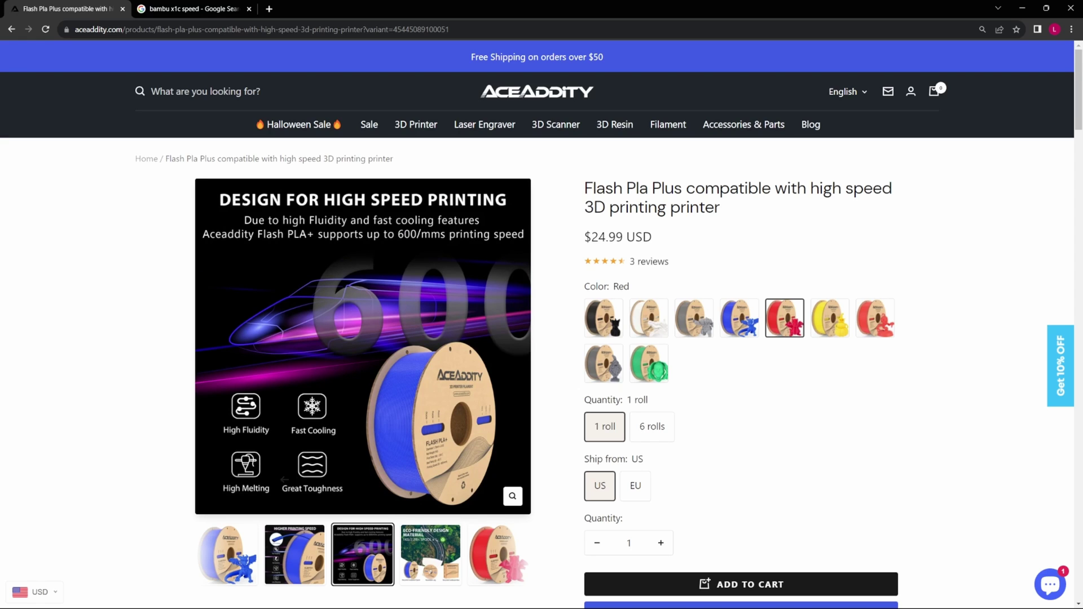
{"action": "left_click", "coordinate": [308, 567]}
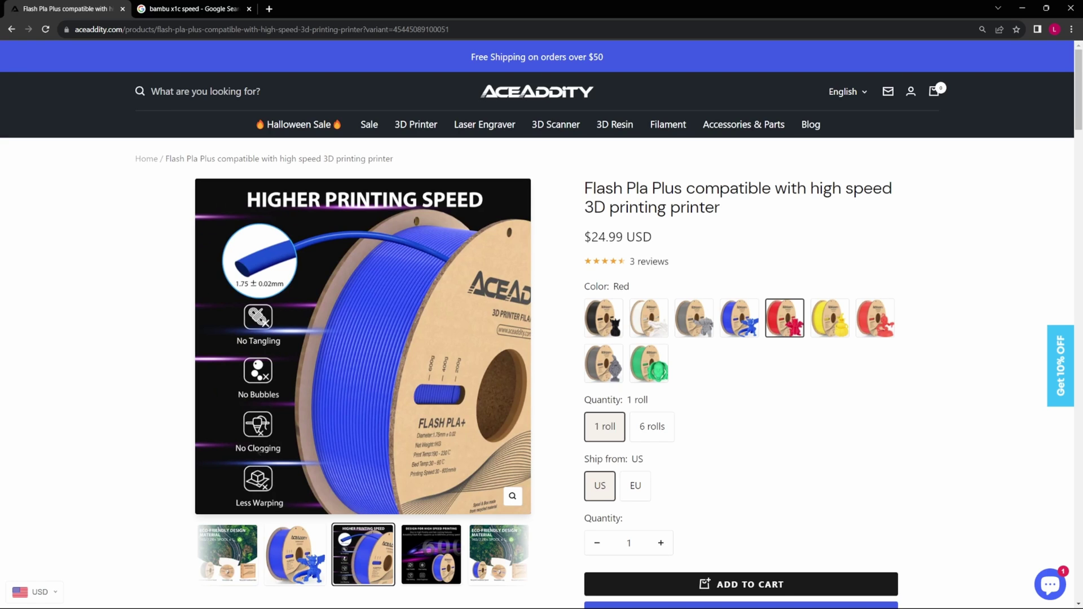
{"action": "left_click", "coordinate": [430, 552]}
{"action": "left_click", "coordinate": [428, 554]}
{"action": "left_click", "coordinate": [443, 555]}
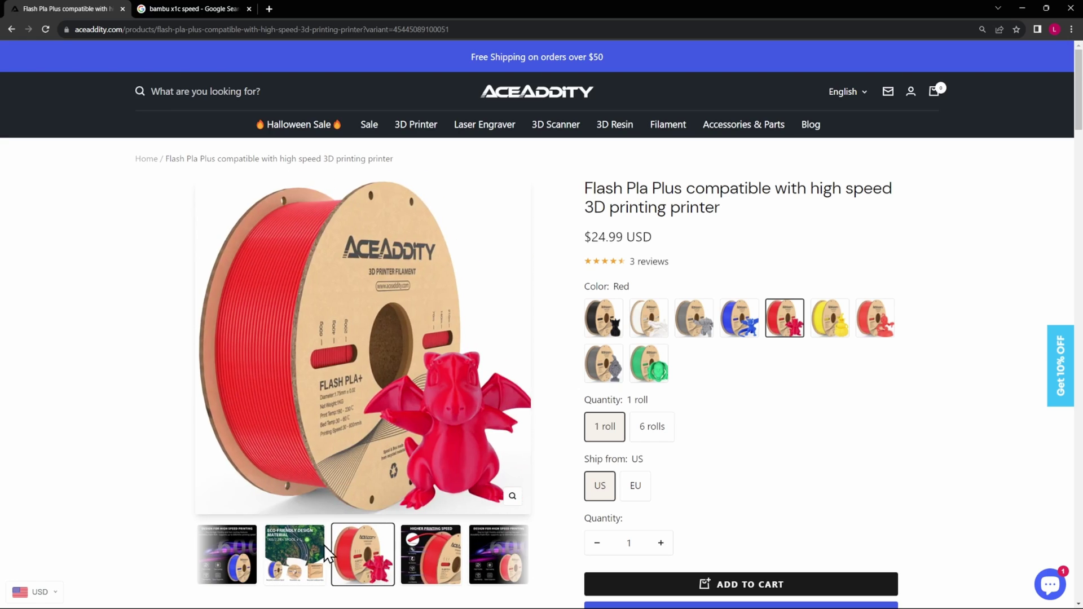
{"action": "left_click", "coordinate": [290, 554]}
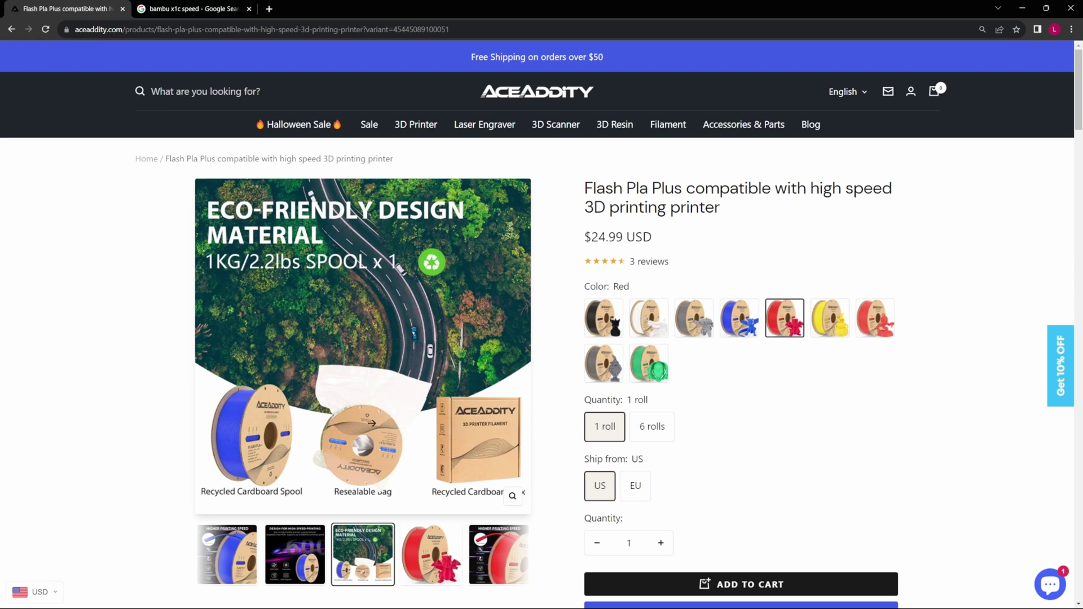
{"action": "left_click", "coordinate": [482, 558]}
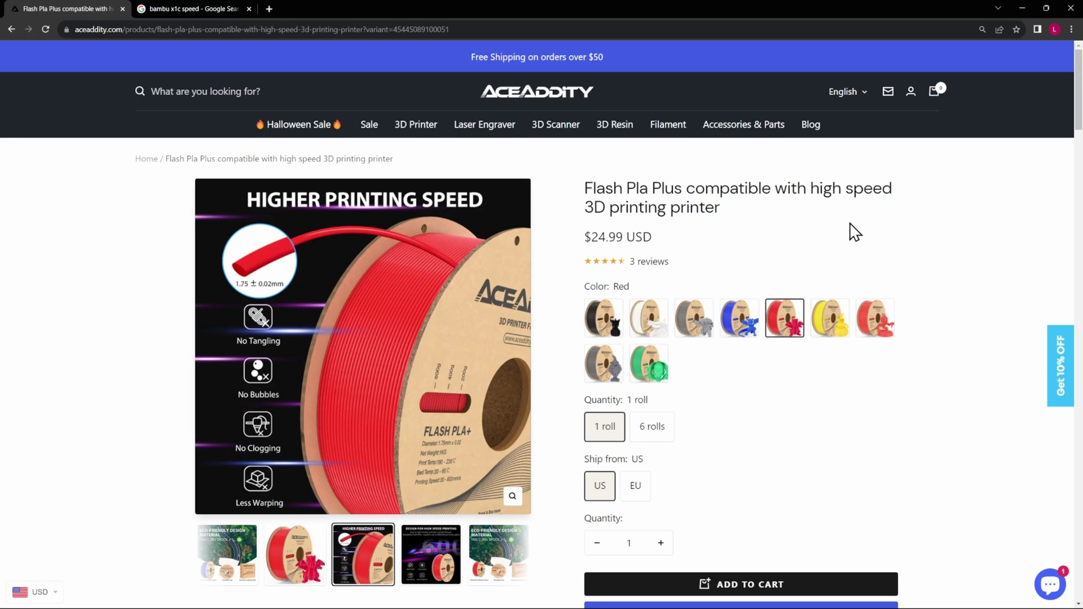
- Scroll the product page and show the Design for High Speed Printing photo
{"action": "scroll", "coordinate": [891, 241], "scroll_direction": "down", "scroll_amount": 5}
{"action": "scroll", "coordinate": [891, 236], "scroll_direction": "down", "scroll_amount": 5}
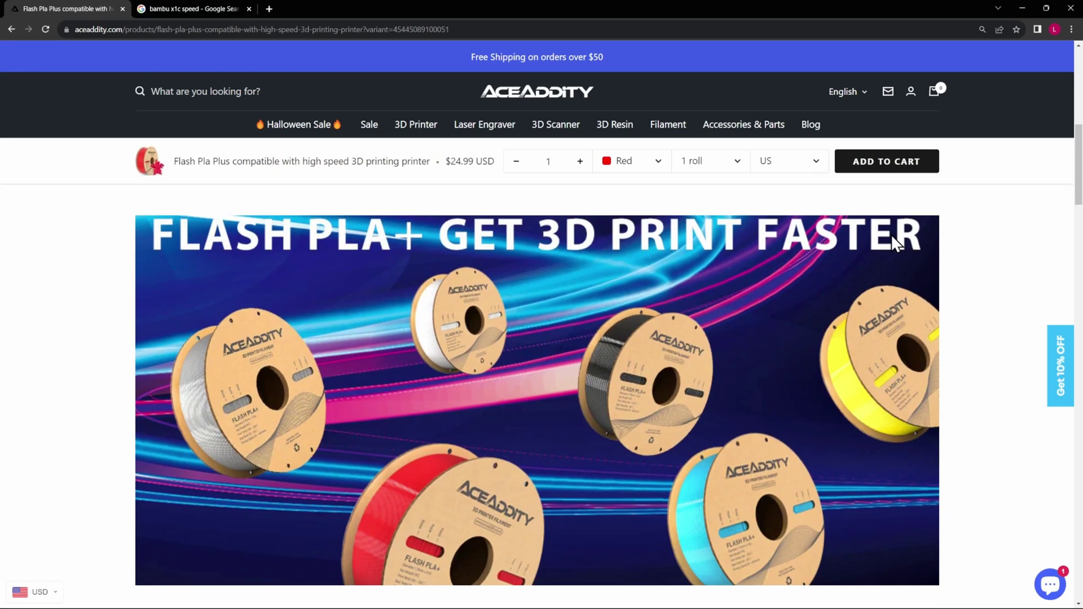
{"action": "scroll", "coordinate": [894, 239], "scroll_direction": "down", "scroll_amount": 1}
{"action": "scroll", "coordinate": [894, 243], "scroll_direction": "up", "scroll_amount": 10}
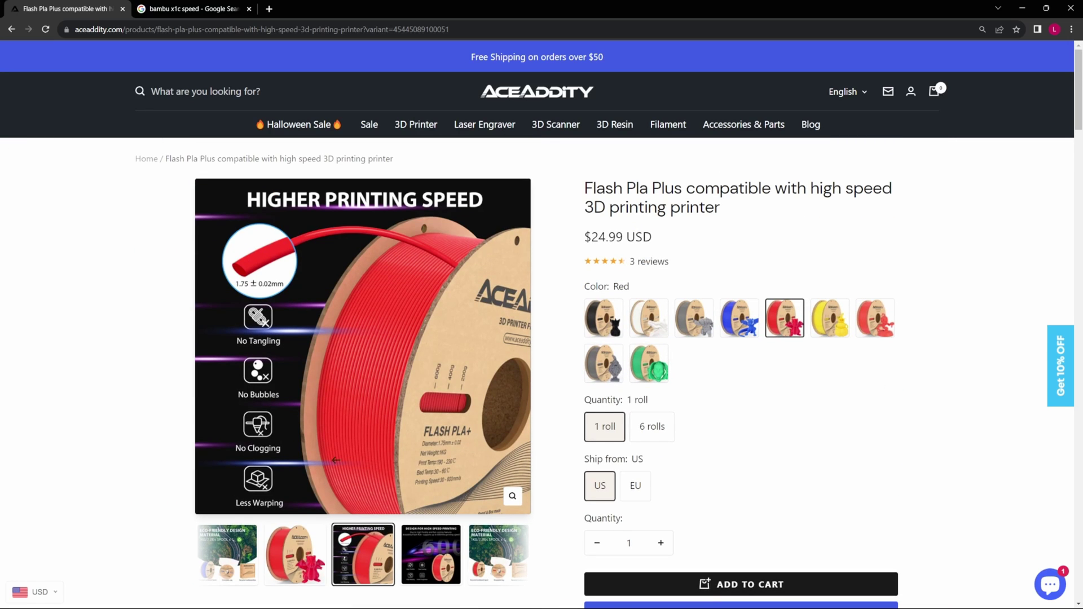
{"action": "left_click", "coordinate": [433, 562]}
{"action": "left_click", "coordinate": [315, 561]}
{"action": "left_click", "coordinate": [431, 559]}
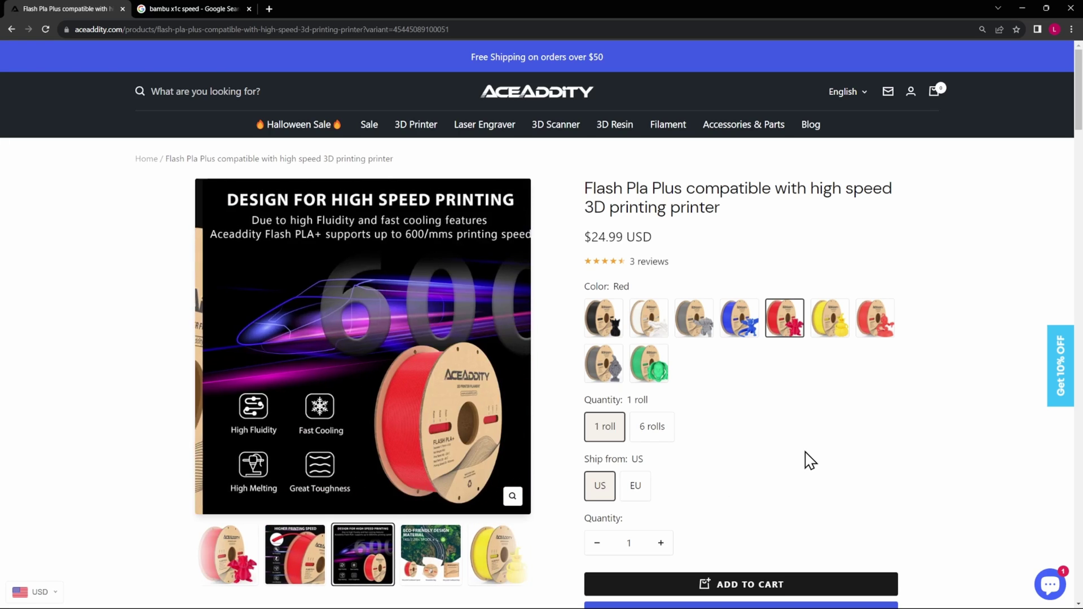
- Return to the top of the page and expand the Filament navigation menu
{"action": "scroll", "coordinate": [812, 457], "scroll_direction": "down", "scroll_amount": 3}
{"action": "scroll", "coordinate": [836, 458], "scroll_direction": "down", "scroll_amount": 8}
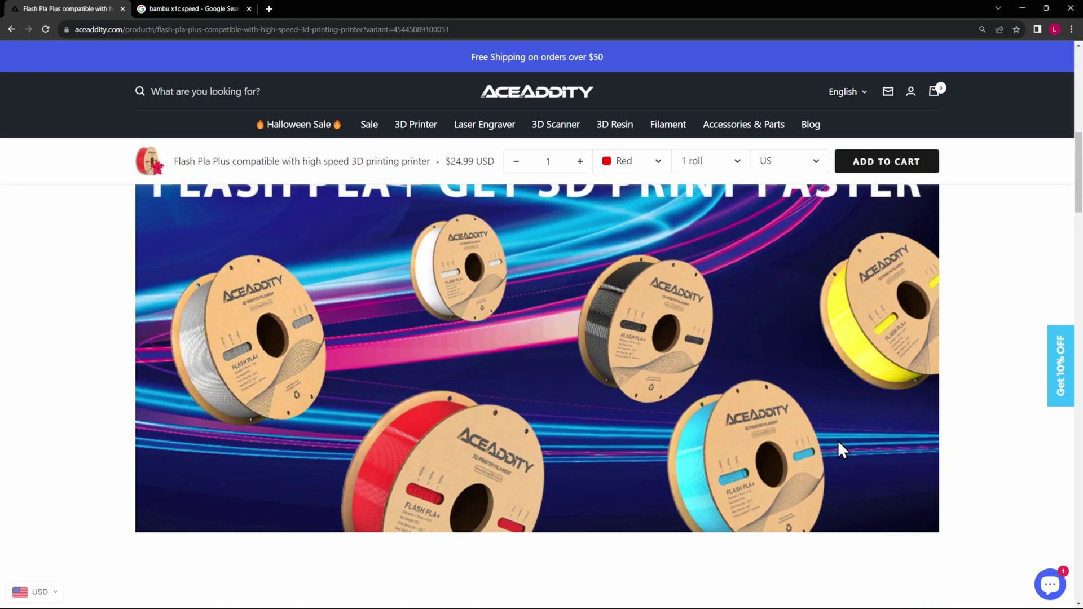
{"action": "scroll", "coordinate": [838, 442], "scroll_direction": "up", "scroll_amount": 2}
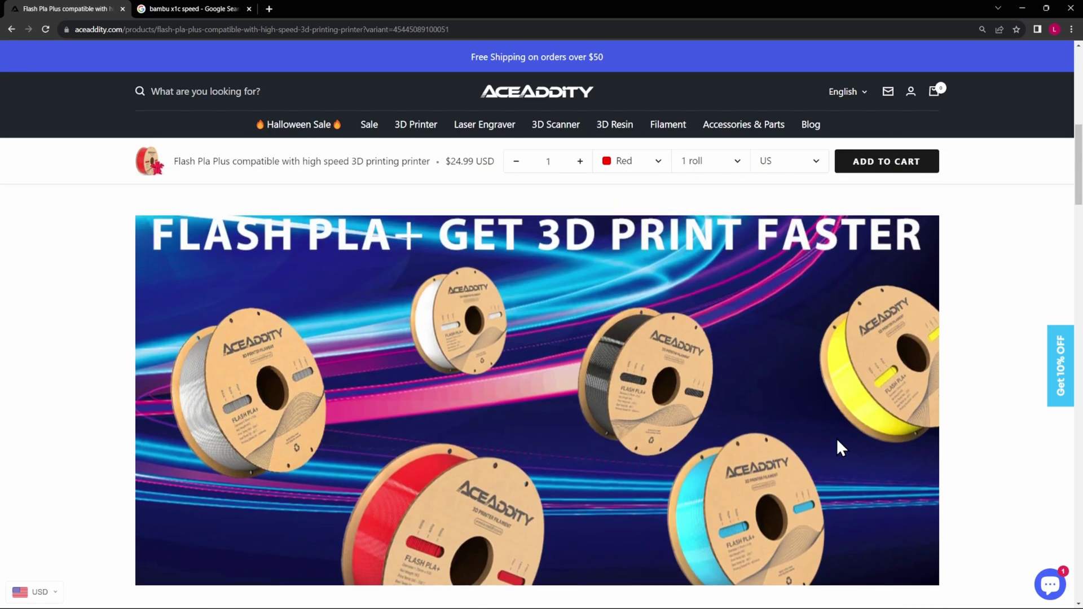
{"action": "scroll", "coordinate": [840, 448], "scroll_direction": "up", "scroll_amount": 6}
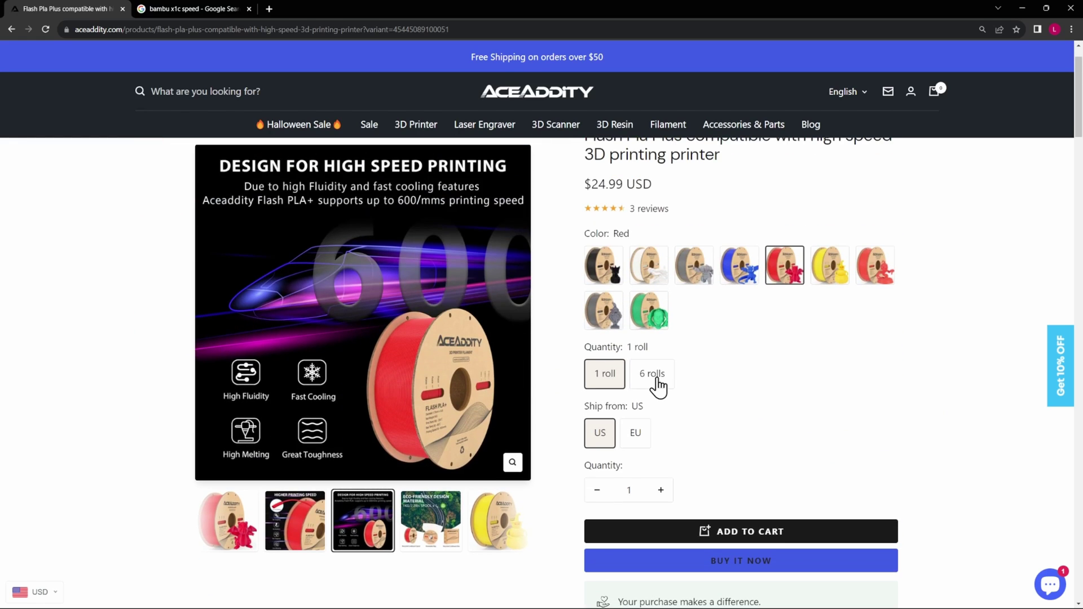
{"action": "scroll", "coordinate": [735, 394], "scroll_direction": "up", "scroll_amount": 1}
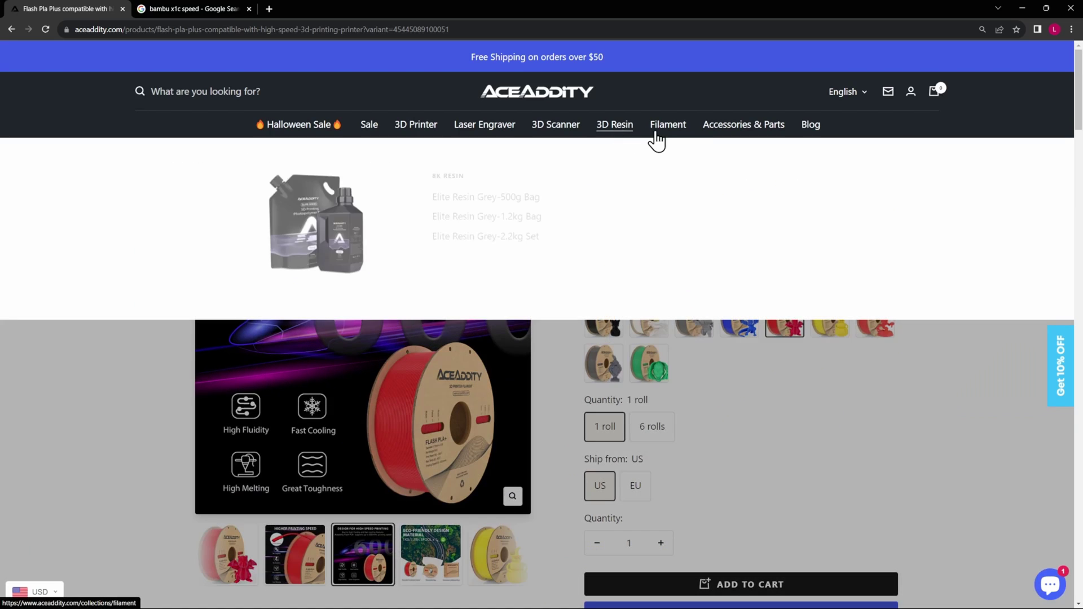
{"action": "mouse_move", "coordinate": [677, 137]}
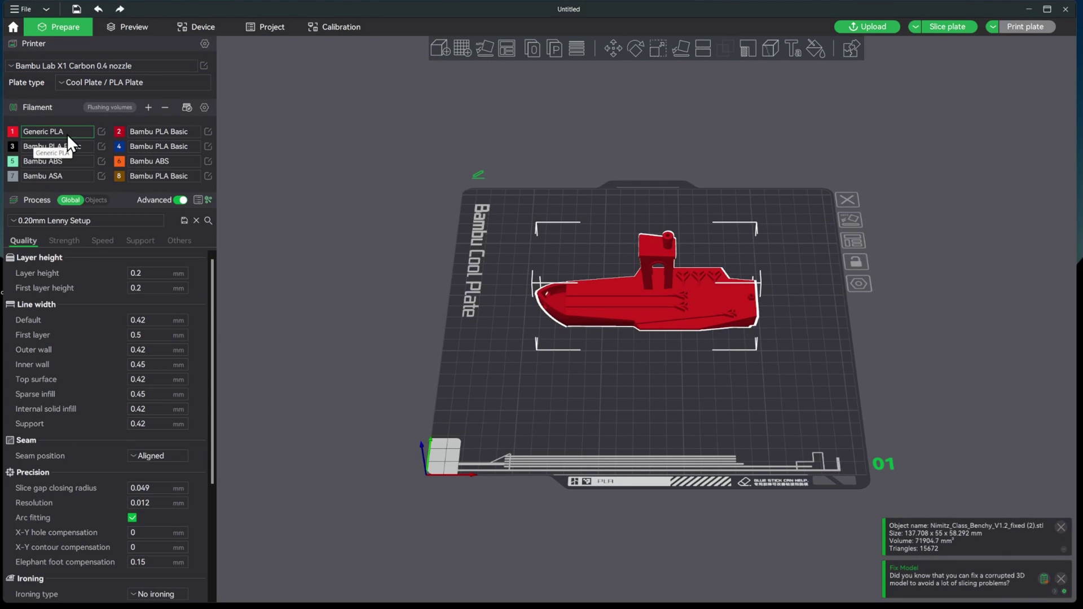
- Review Generic PLA's settings (flow ratio 0.98, volumetric speed 12, 220 °C nozzle), then close them
{"action": "left_click", "coordinate": [101, 132]}
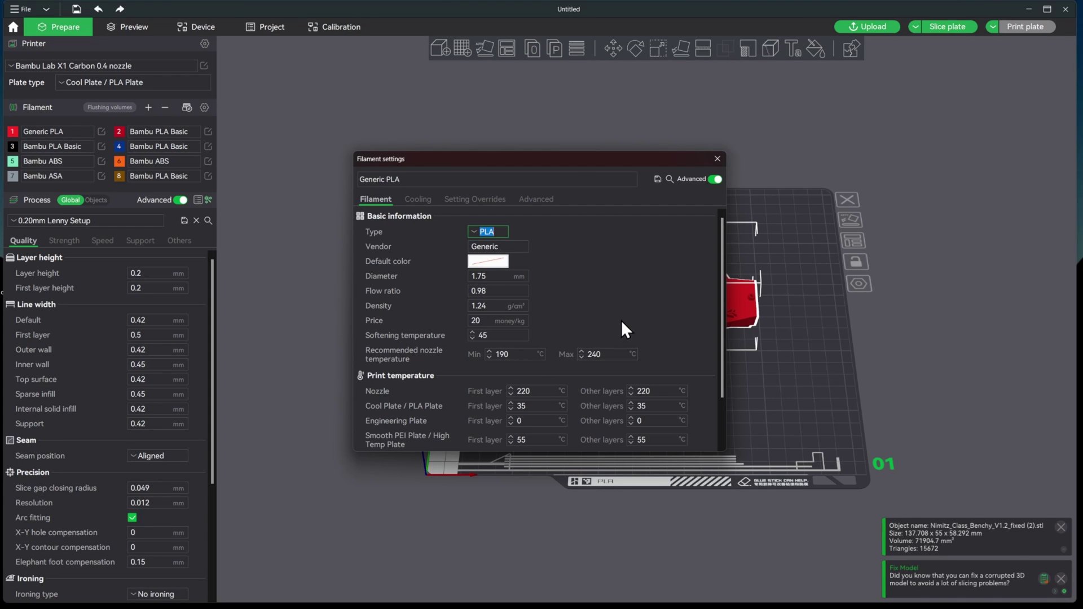
{"action": "scroll", "coordinate": [626, 329], "scroll_direction": "down", "scroll_amount": 2}
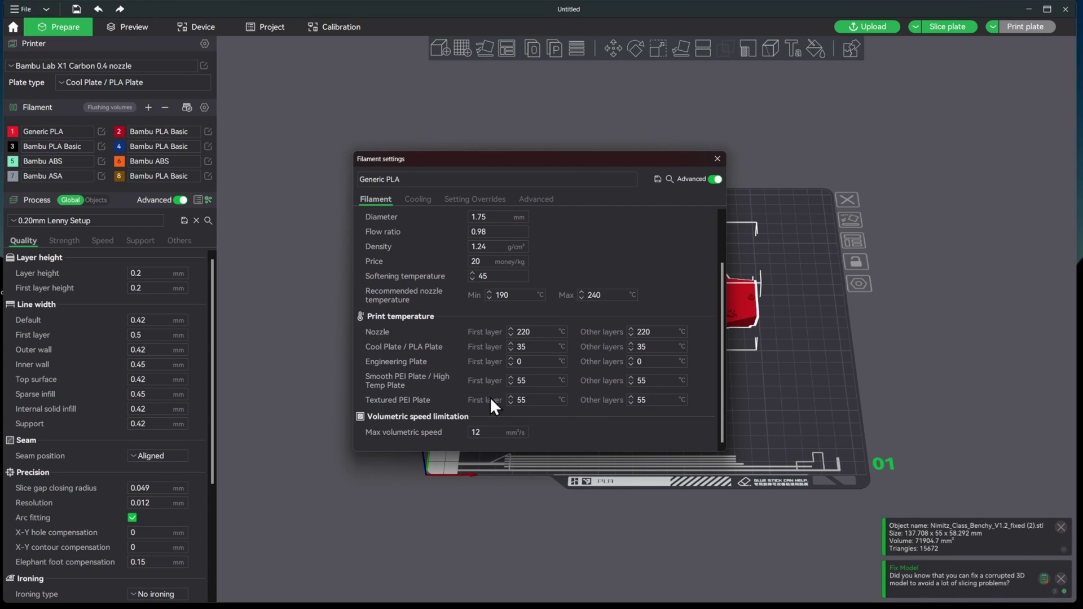
{"action": "scroll", "coordinate": [479, 381], "scroll_direction": "up", "scroll_amount": 2}
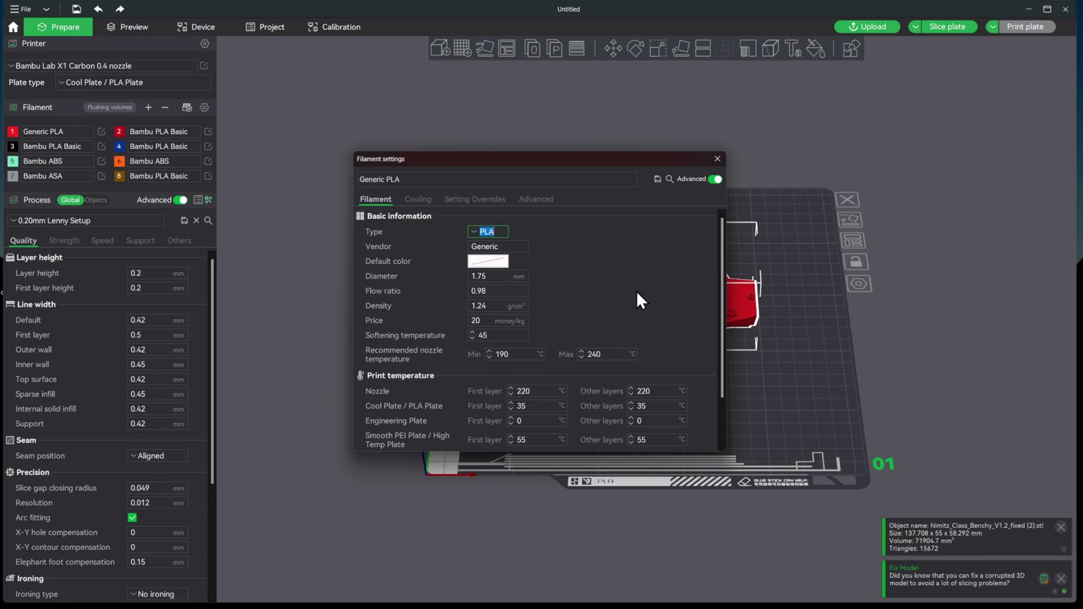
{"action": "left_click", "coordinate": [718, 159]}
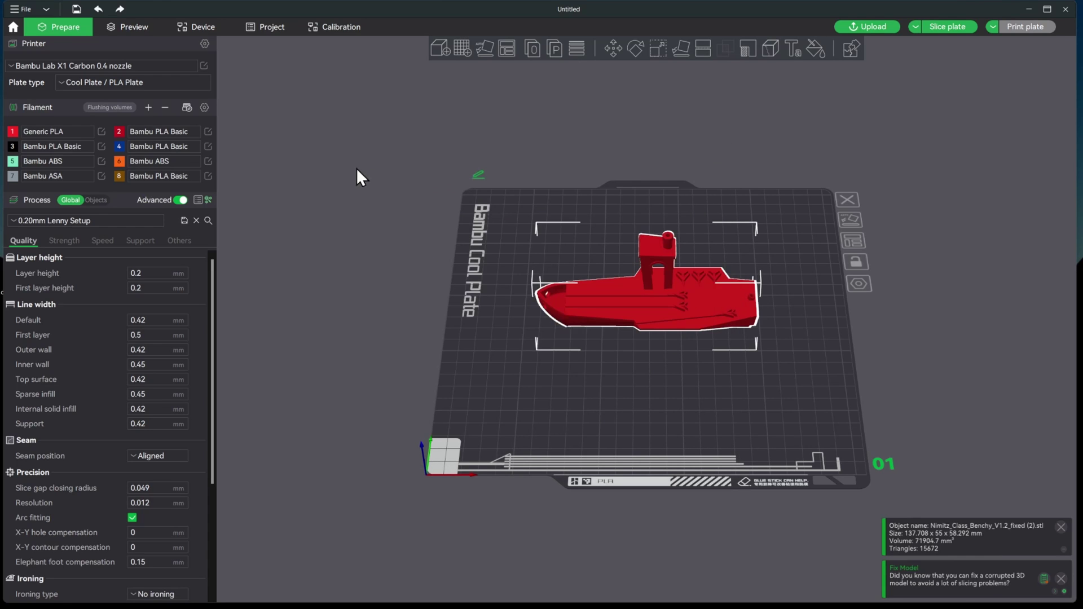
{"action": "left_click", "coordinate": [137, 241]}
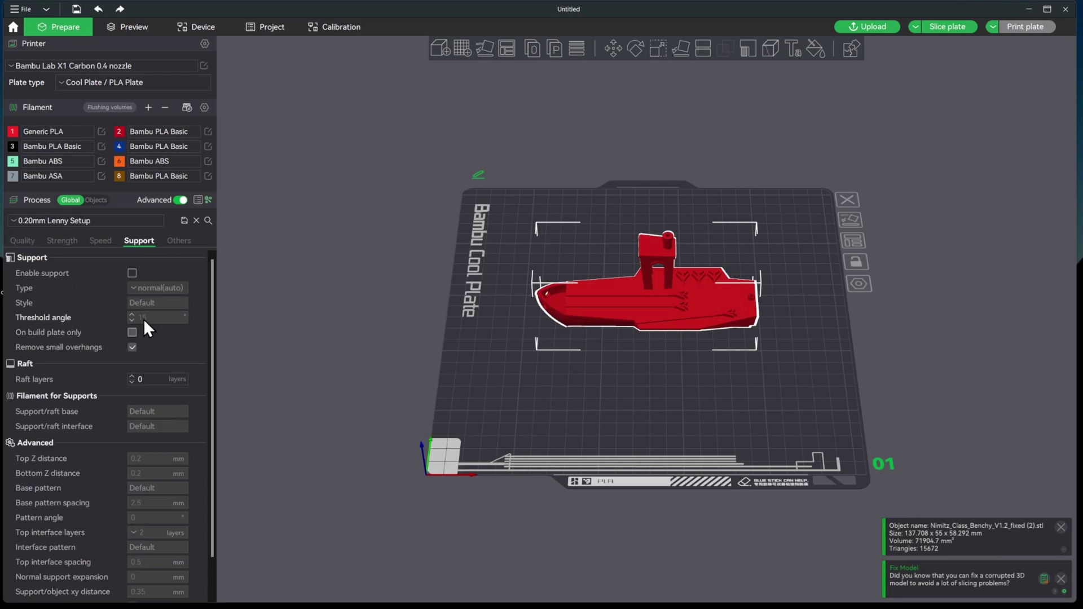
{"action": "left_click", "coordinate": [177, 240]}
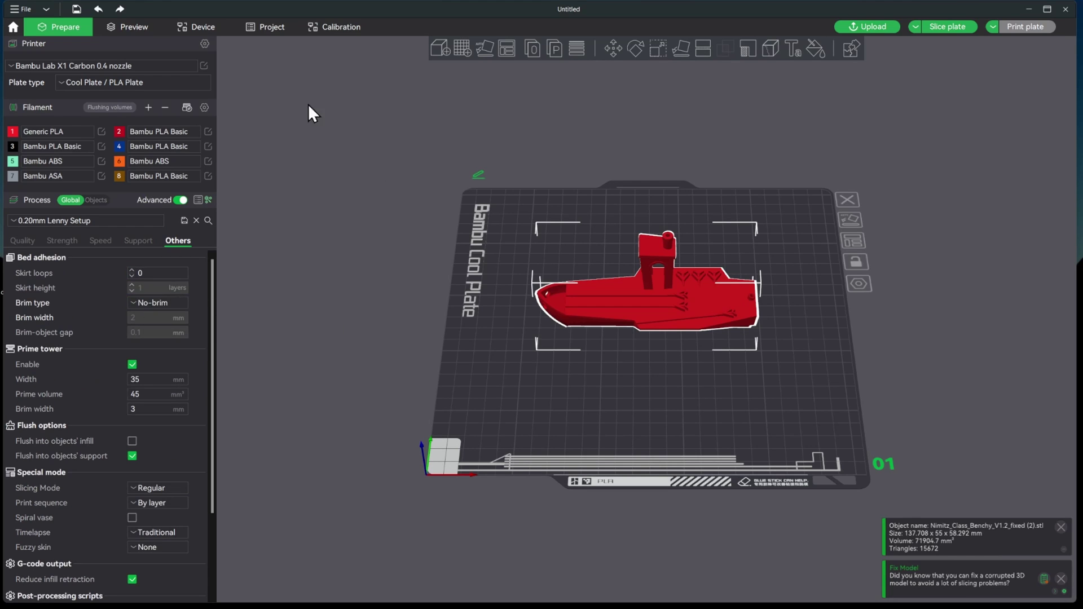
{"action": "left_click", "coordinate": [123, 107]}
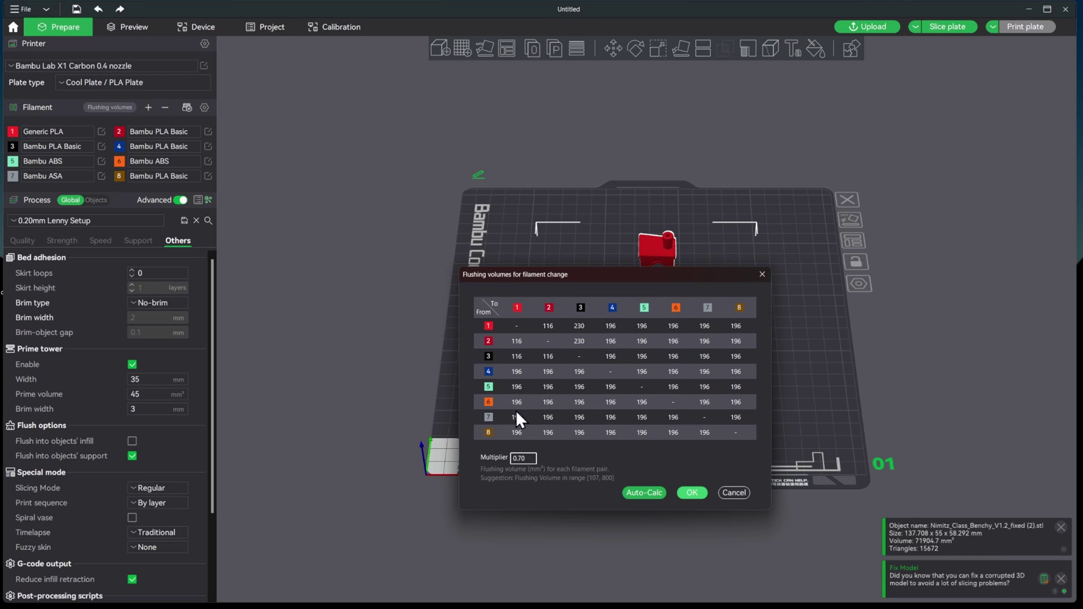
{"action": "left_click", "coordinate": [726, 493]}
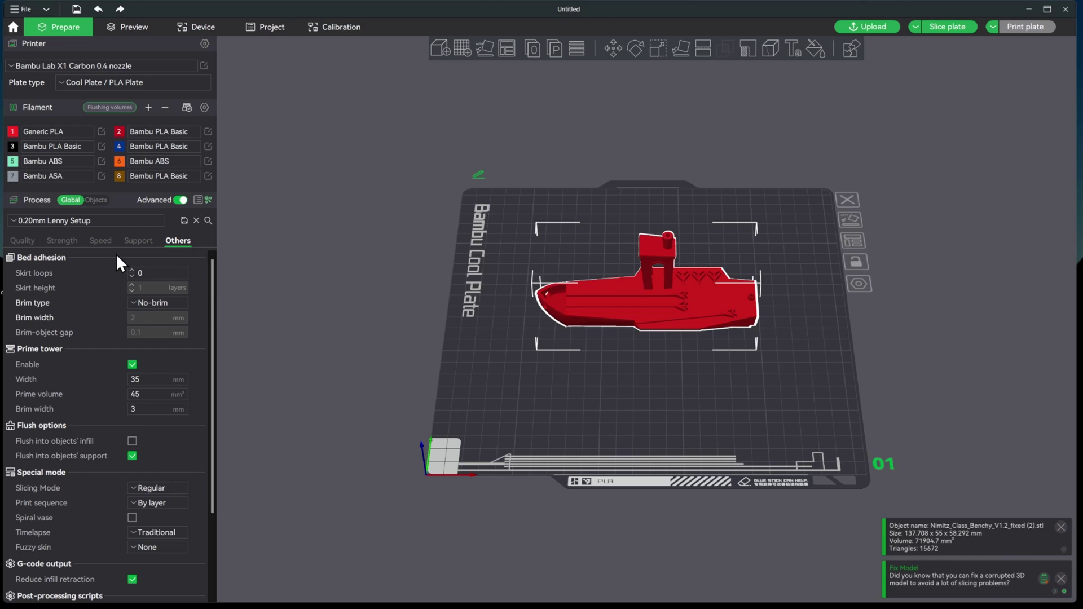
{"action": "left_click", "coordinate": [17, 247]}
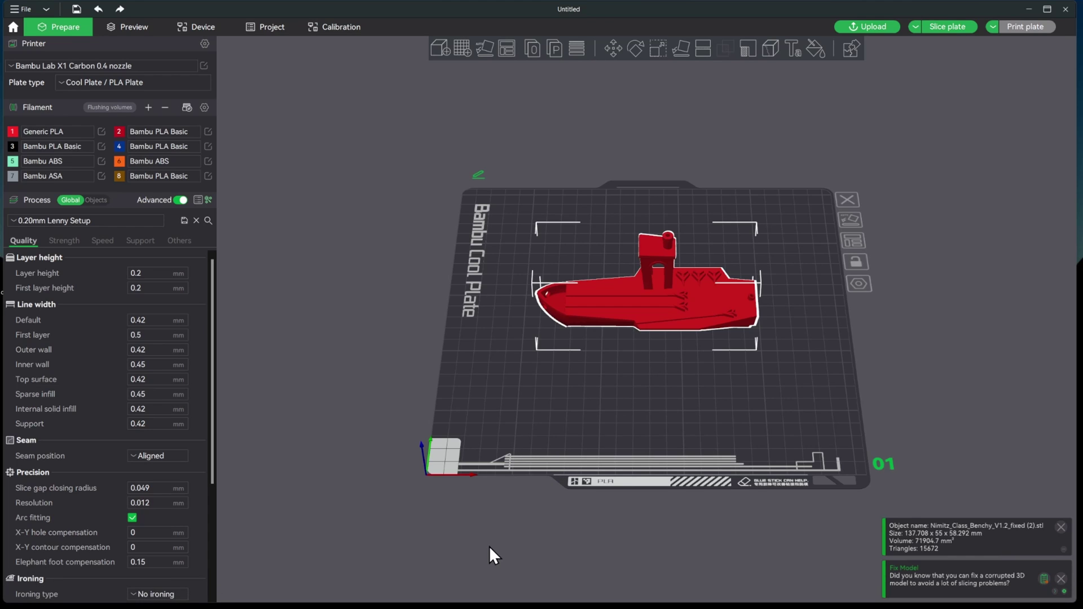
- Slice the boat into a 1h18m, 24.69 g print and open the X1C print job settings
{"action": "left_click", "coordinate": [939, 31]}
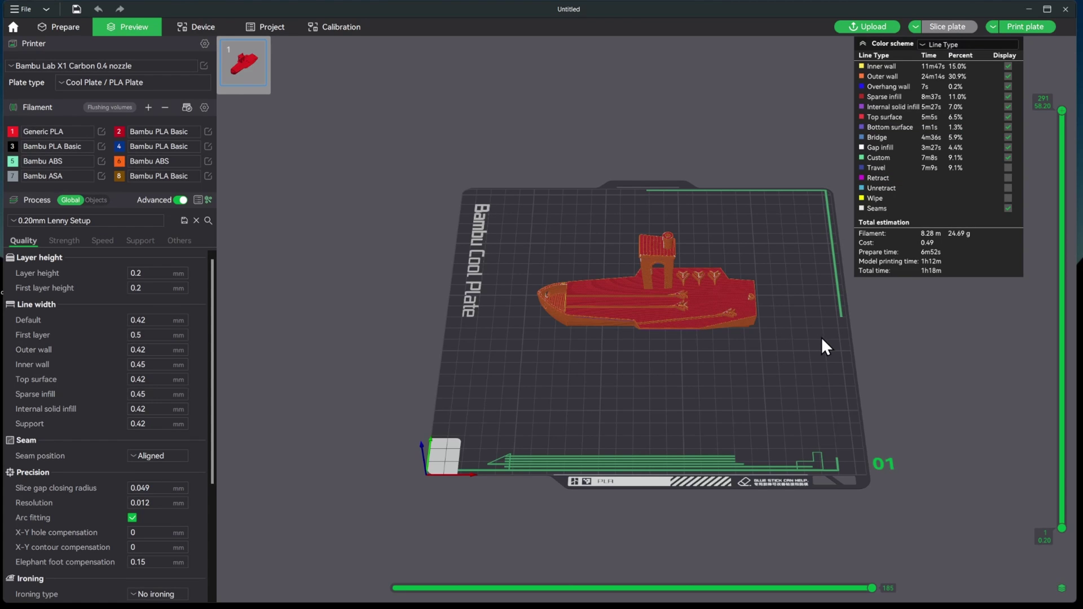
{"action": "left_click", "coordinate": [1017, 27]}
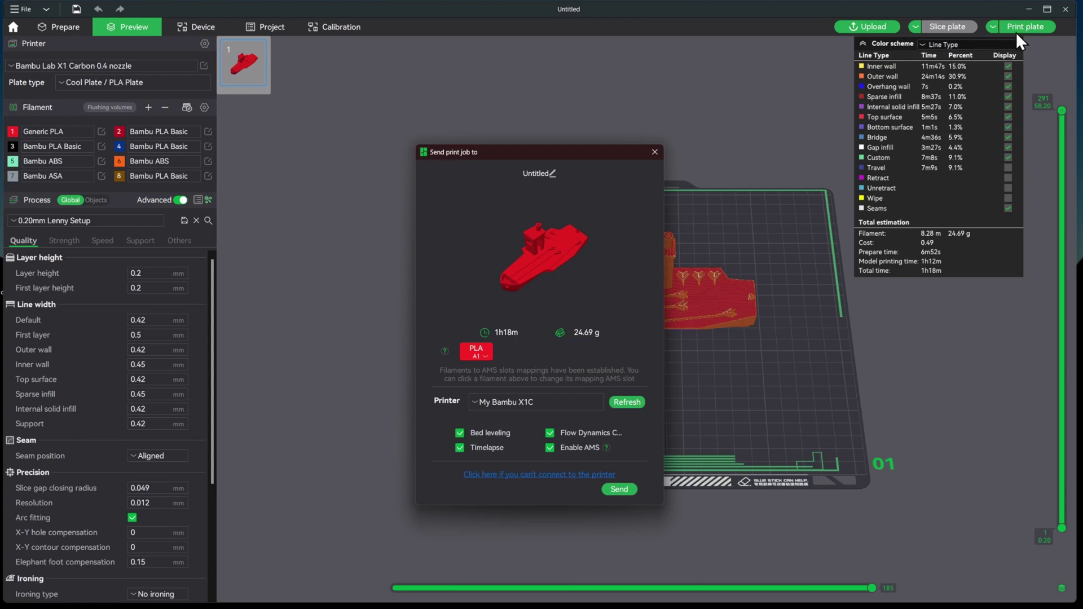
- Send the boat job to the X1C and set the running print to Sport speed
{"action": "left_click", "coordinate": [627, 491]}
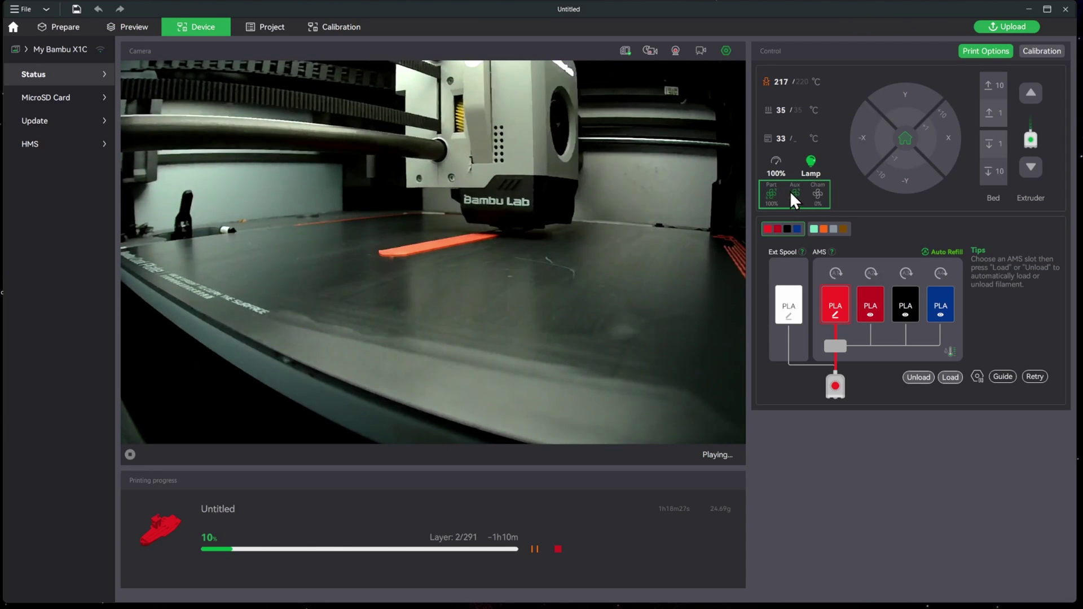
{"action": "left_click", "coordinate": [777, 164]}
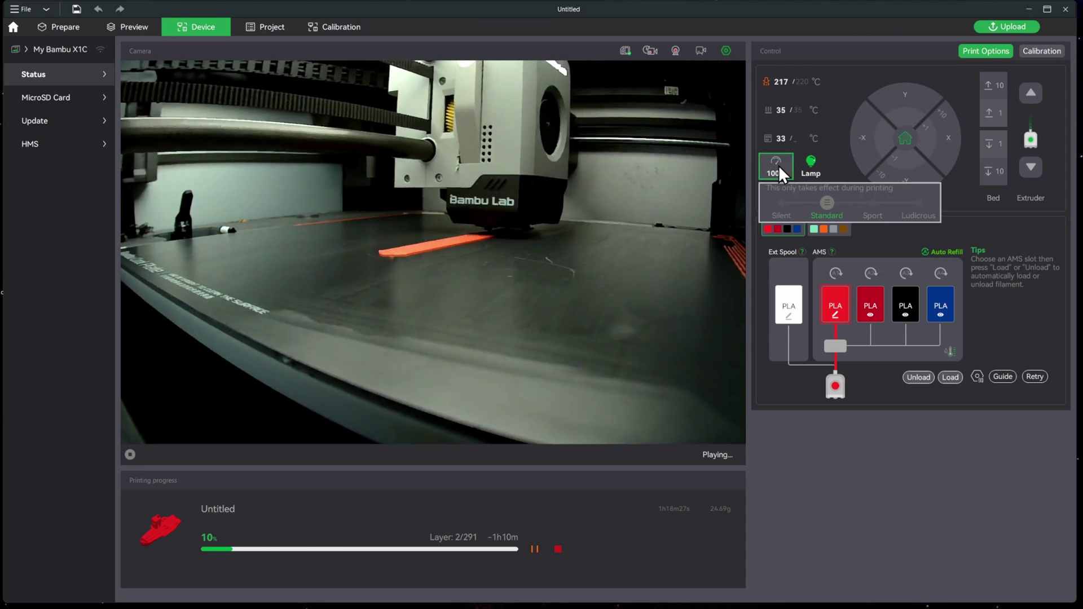
{"action": "left_click", "coordinate": [873, 203]}
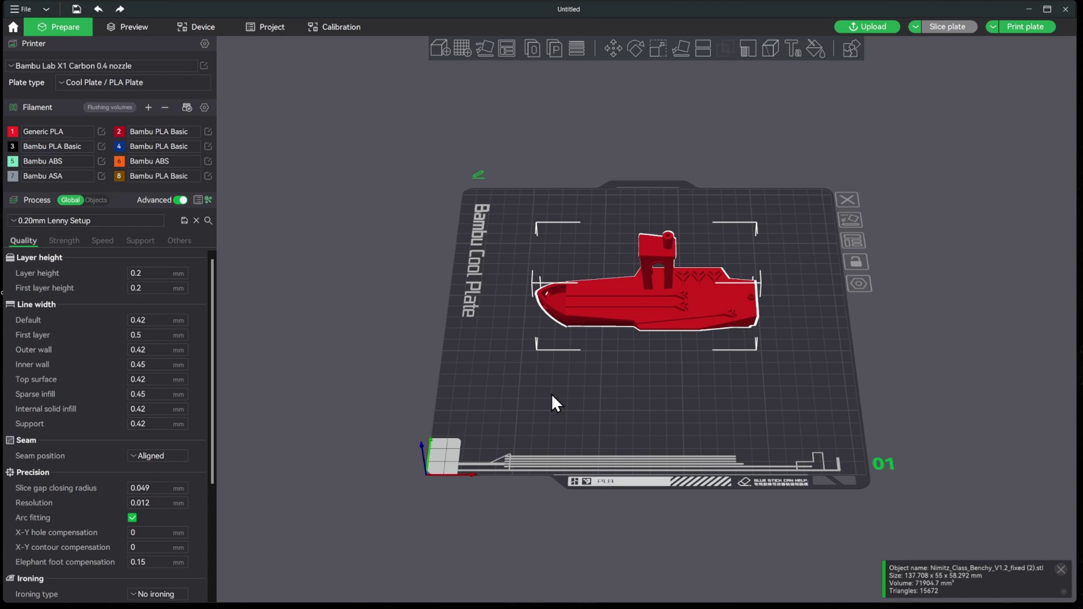
- Run auto flow dynamics calibration on Generic PLA in A1 only, excluding A2 and A3
{"action": "left_click", "coordinate": [344, 33]}
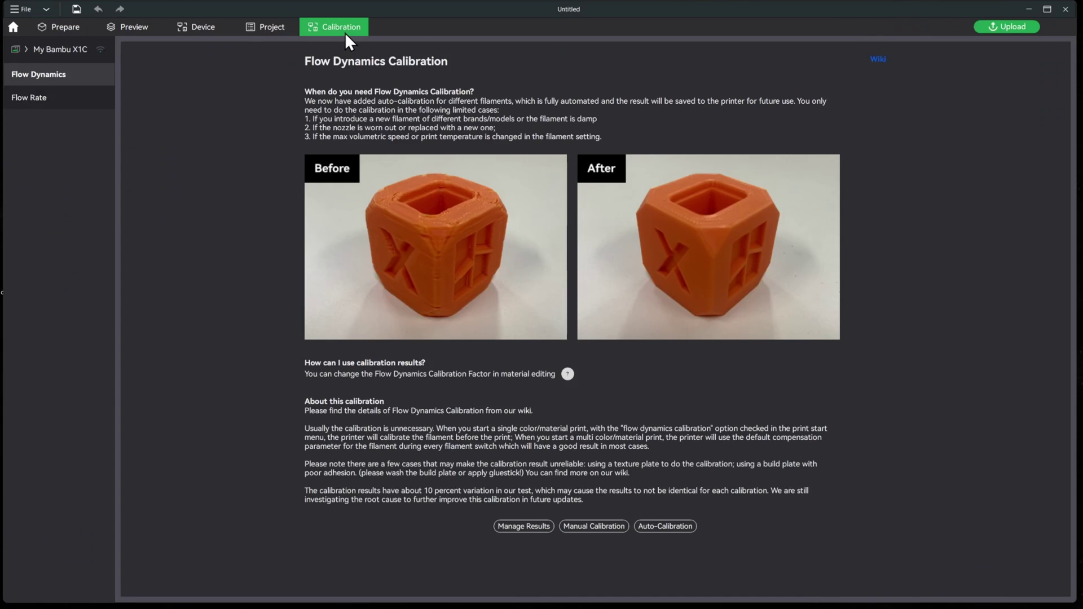
{"action": "left_click", "coordinate": [665, 529]}
{"action": "mouse_move", "coordinate": [373, 142]}
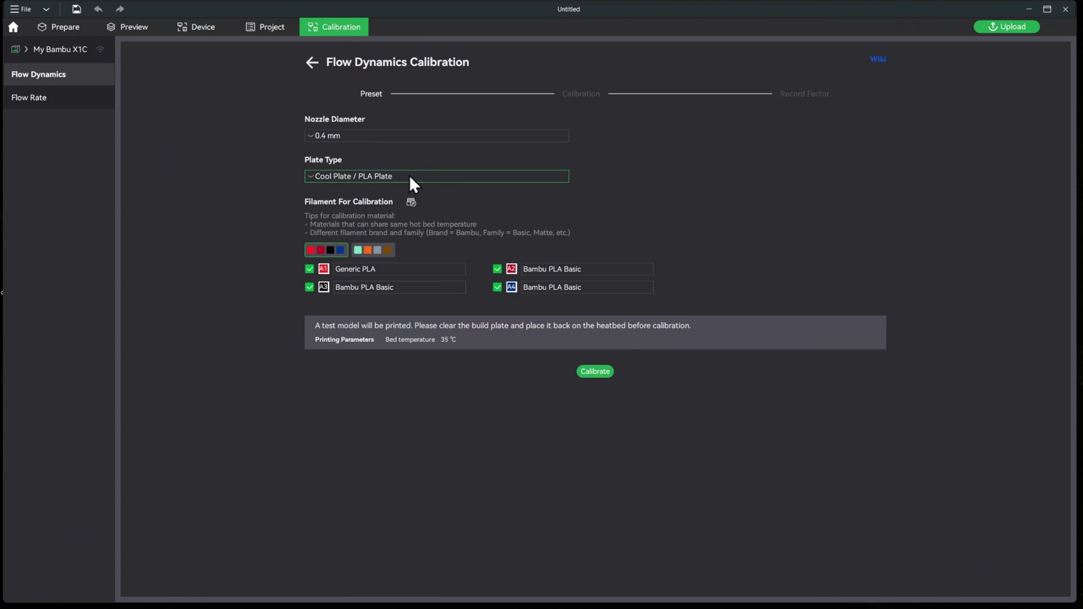
{"action": "left_click", "coordinate": [311, 287]}
{"action": "left_click", "coordinate": [498, 269]}
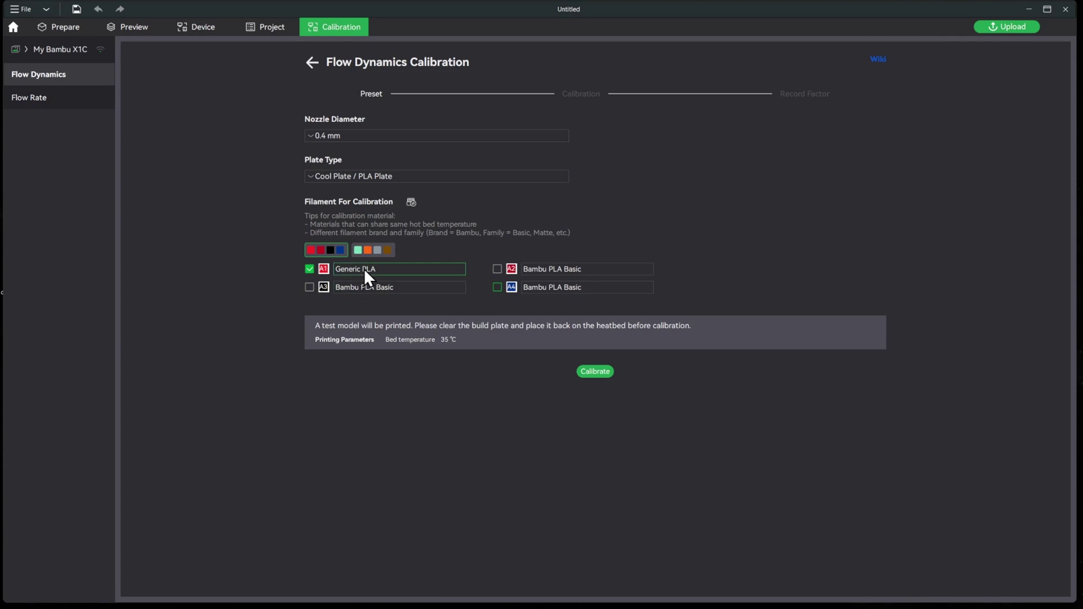
{"action": "left_click", "coordinate": [596, 374]}
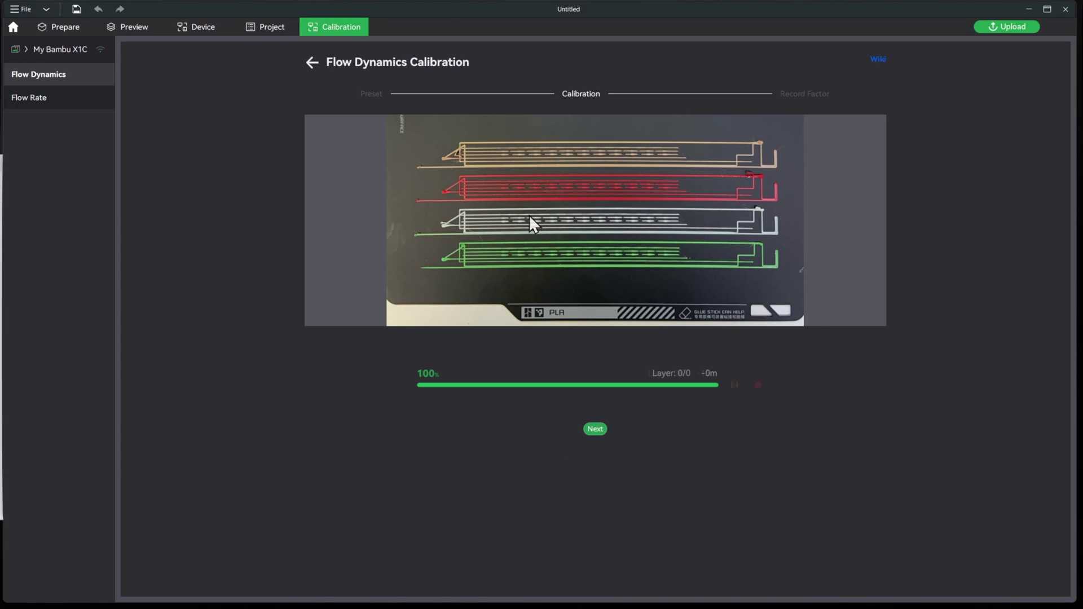
- Name the K 0.021 flow dynamics result 'Aceaddity Flash PLA+' and save it to the printer
{"action": "left_click", "coordinate": [596, 430]}
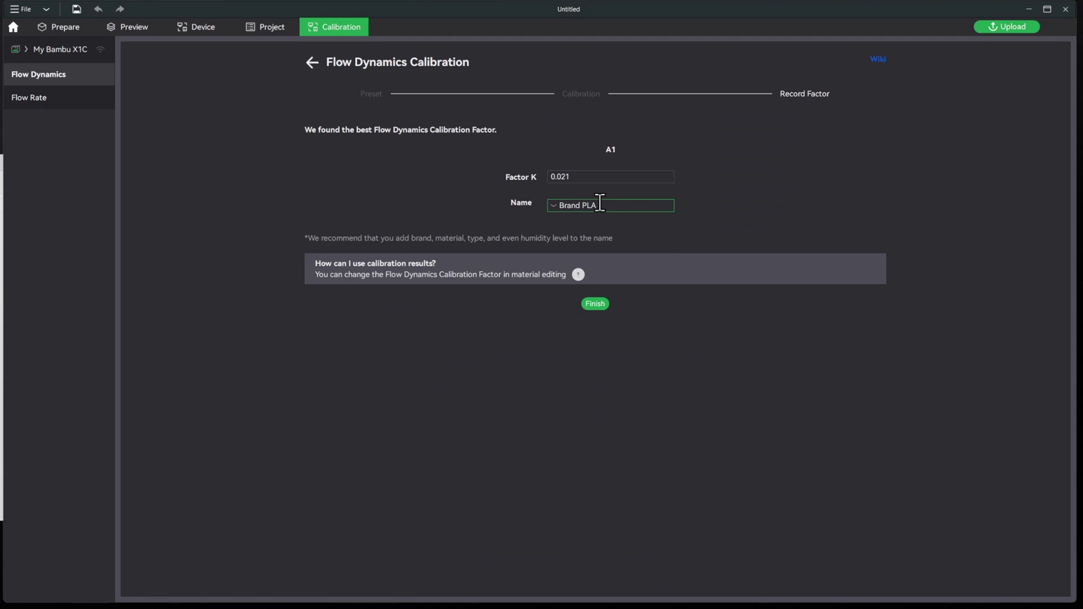
{"action": "left_click_drag", "start_coordinate": [608, 203], "coordinate": [544, 203]}
{"action": "type", "text": "ACeaddity Flash PLA+"}
{"action": "left_click", "coordinate": [566, 205]}
{"action": "key", "text": "BackSpace"}
{"action": "type", "text": "c"}
{"action": "left_click", "coordinate": [597, 304]}
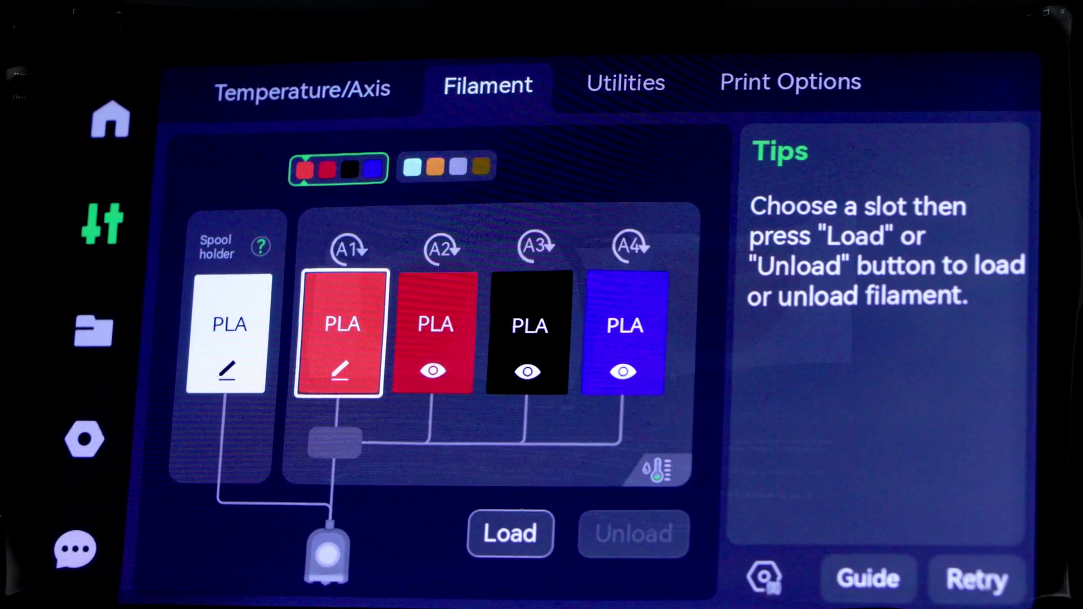
{"action": "left_click", "coordinate": [327, 310]}
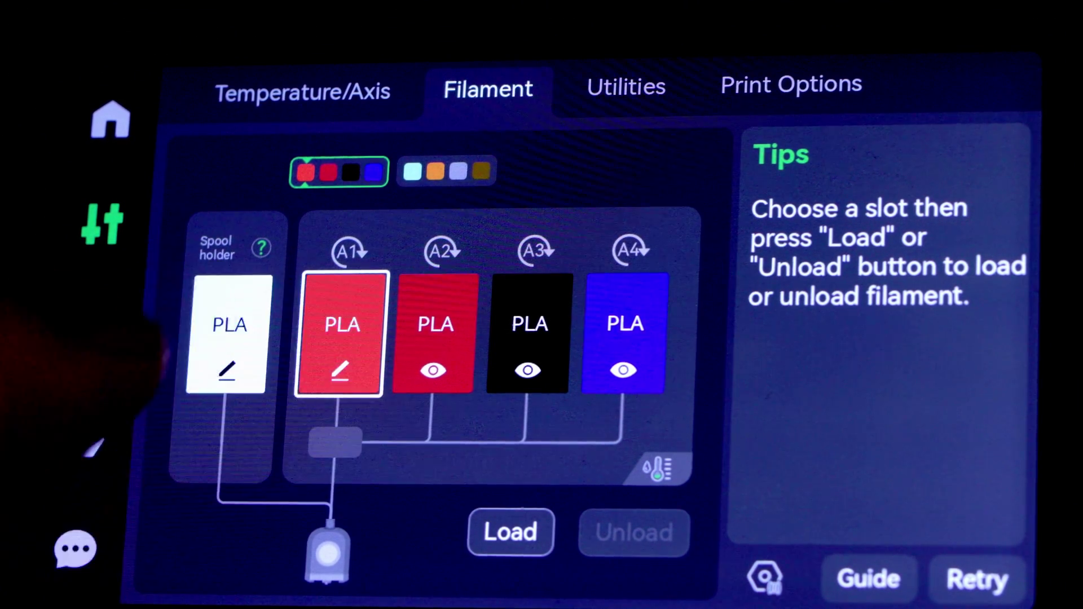
{"action": "left_click", "coordinate": [333, 316]}
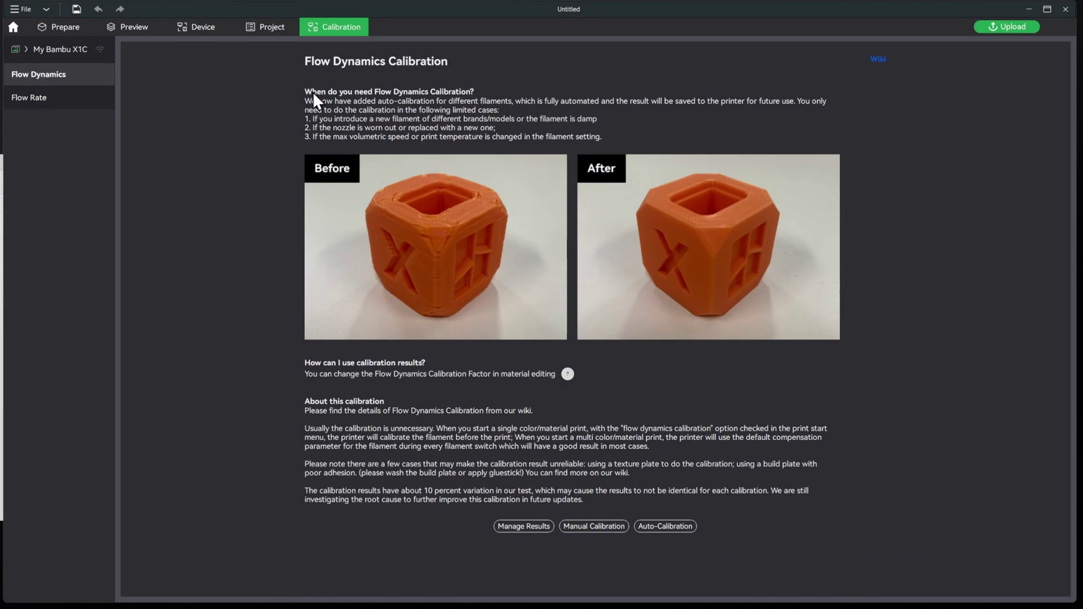
- Launch auto flow rate calibration for Generic PLA in slot A1 with 0.4 mm nozzle and Cool Plate
{"action": "left_click", "coordinate": [75, 98]}
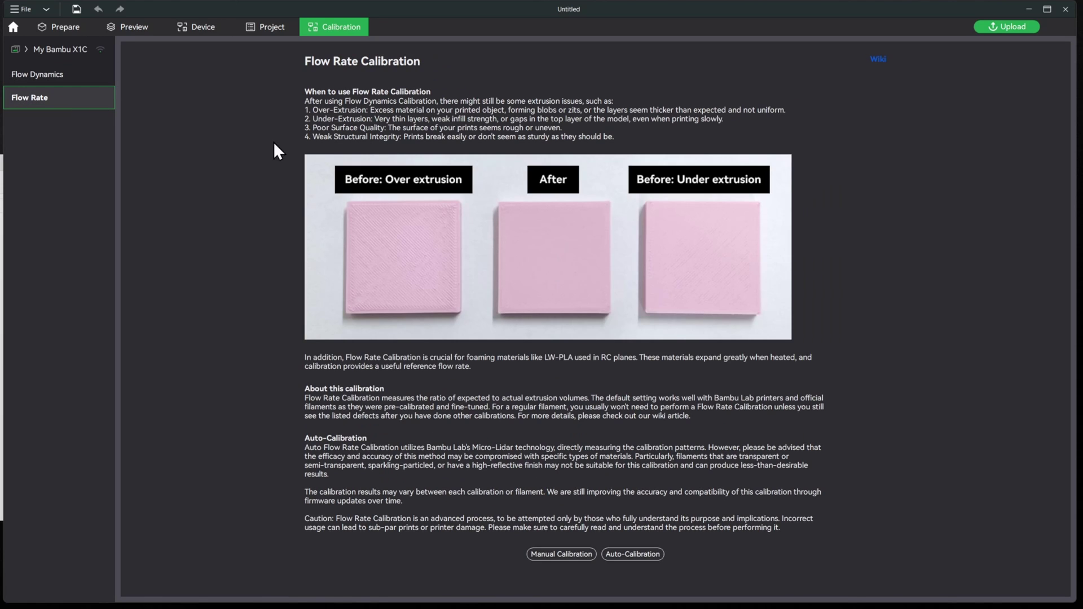
{"action": "left_click", "coordinate": [639, 554]}
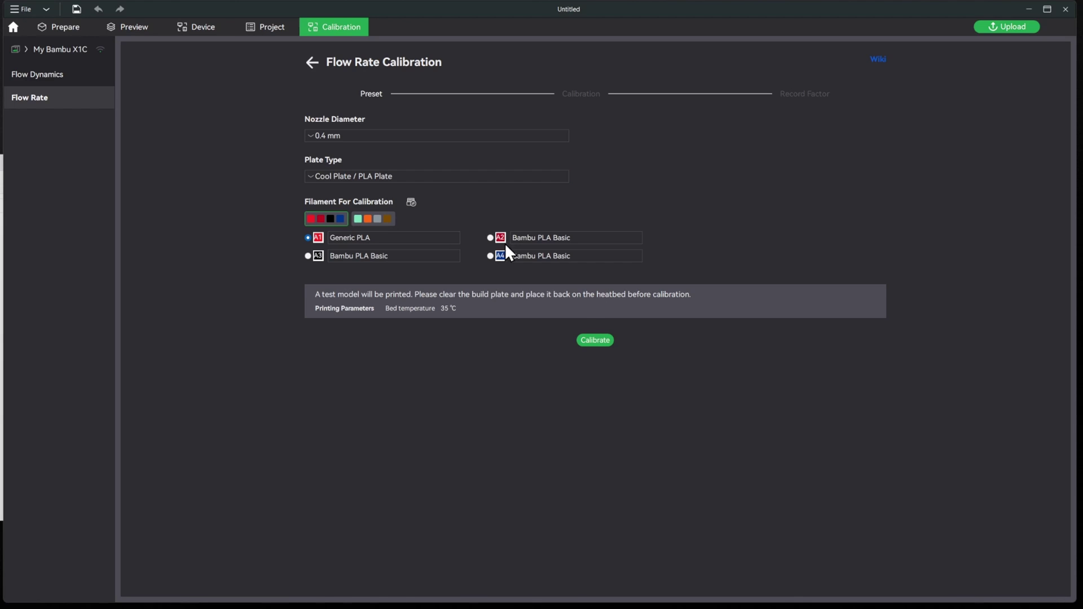
{"action": "left_click", "coordinate": [596, 341]}
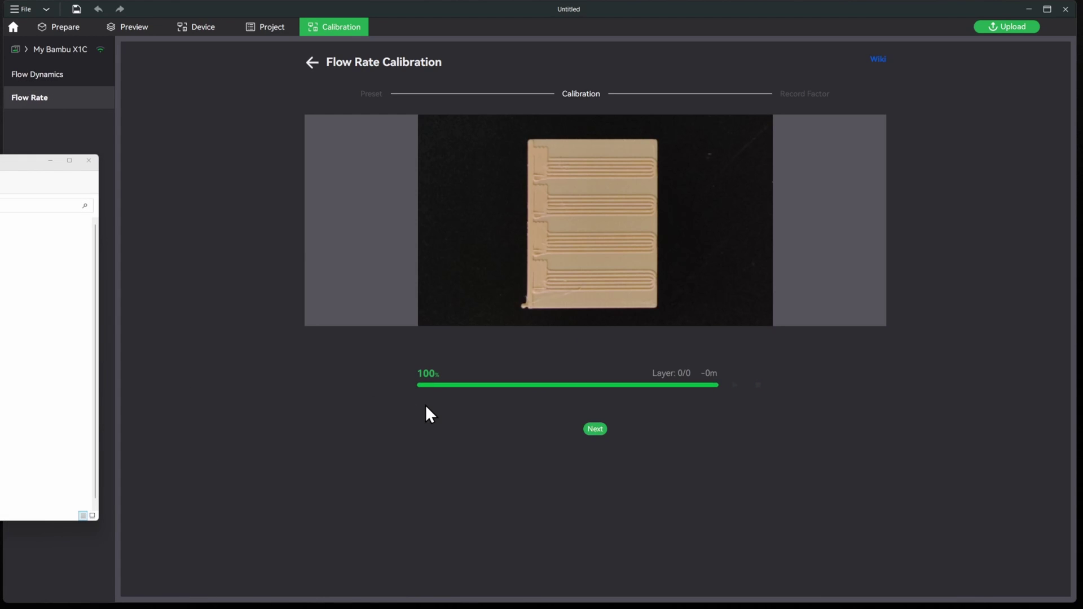
- Save the 0.956 flow ratio as the 'Aceaddity Flash PLA' preset and go back to Prepare
{"action": "left_click", "coordinate": [596, 430]}
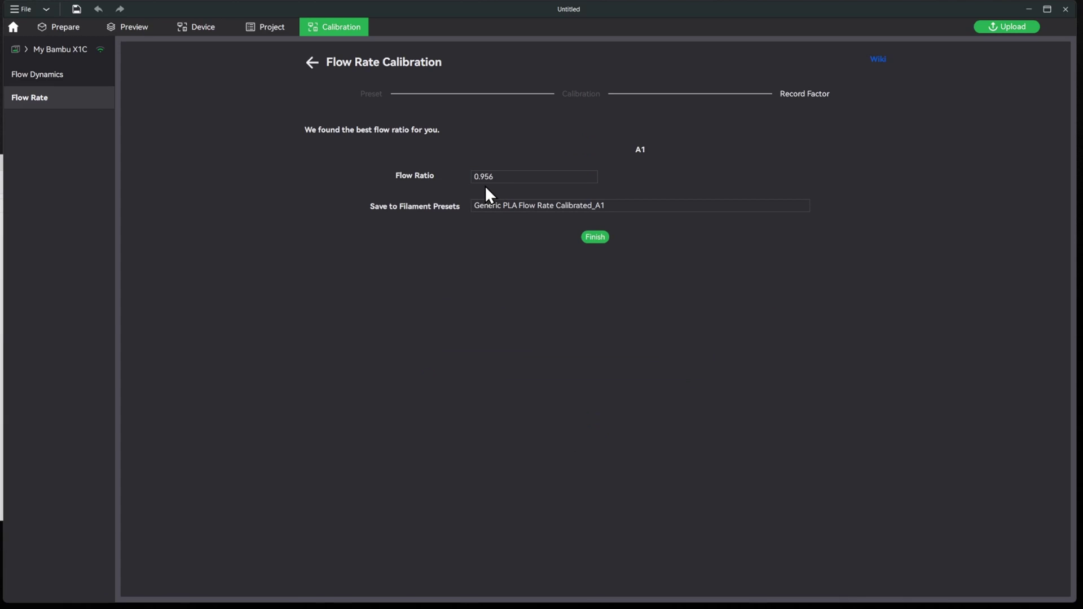
{"action": "left_click", "coordinate": [587, 206]}
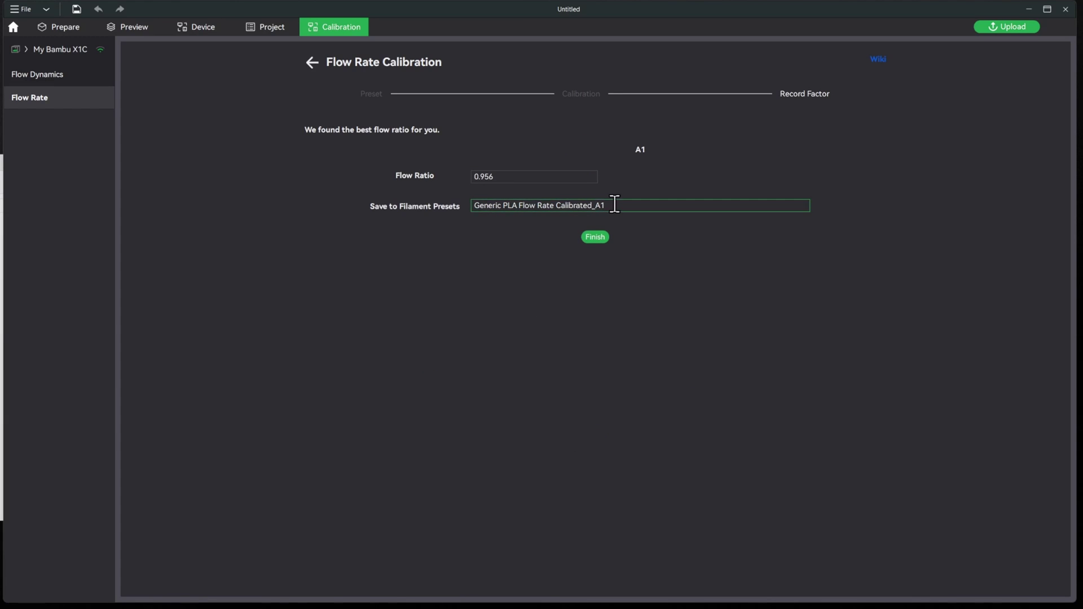
{"action": "left_click_drag", "start_coordinate": [615, 205], "coordinate": [468, 205]}
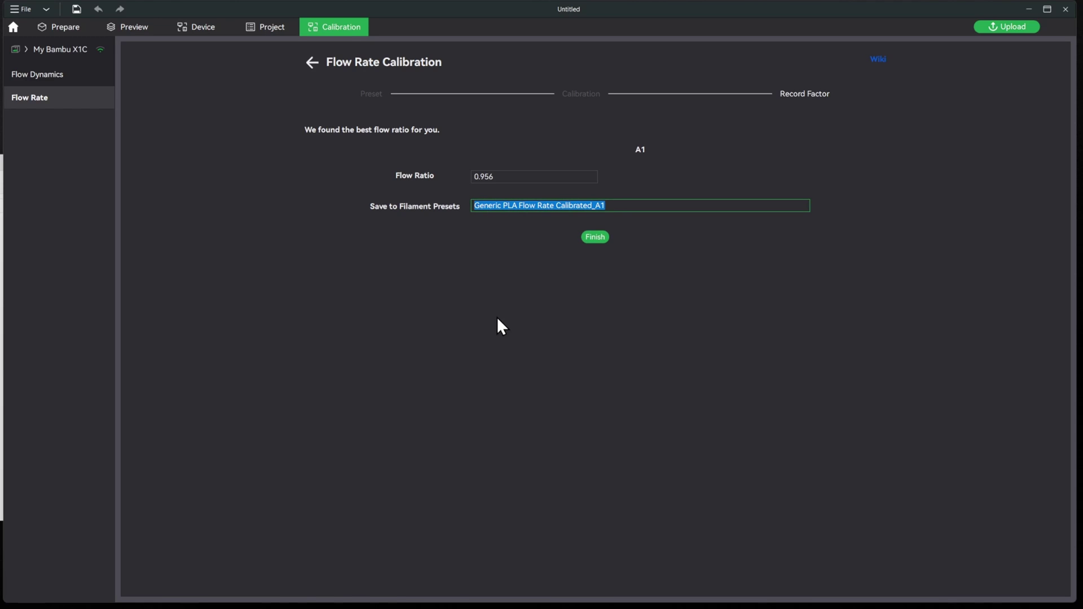
{"action": "type", "text": "Acea"}
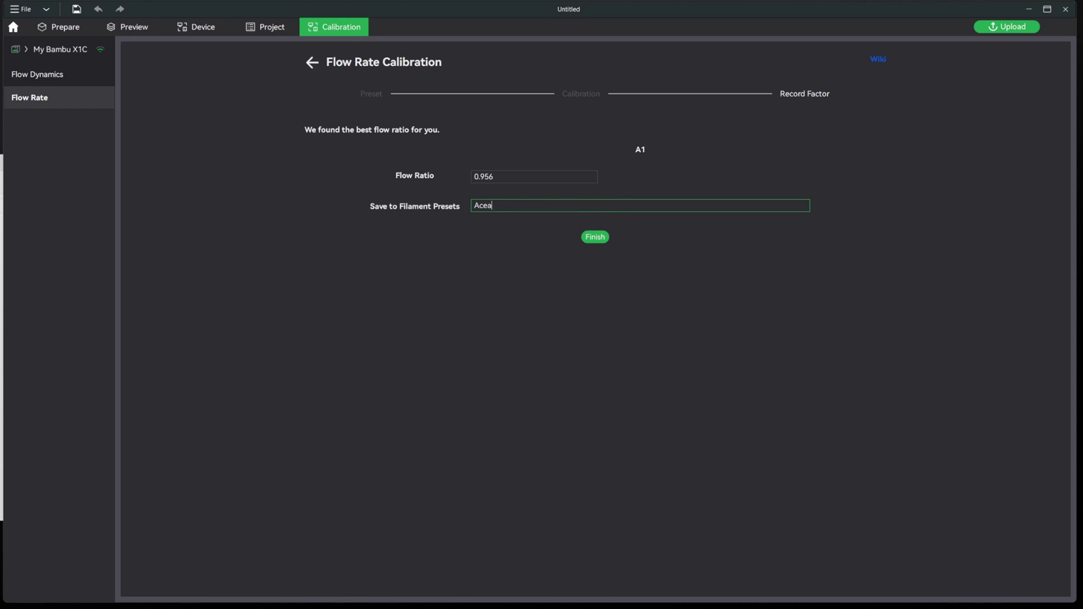
{"action": "type", "text": "ddity Flash PLA+"}
{"action": "left_click", "coordinate": [596, 243]}
{"action": "left_click", "coordinate": [632, 327]}
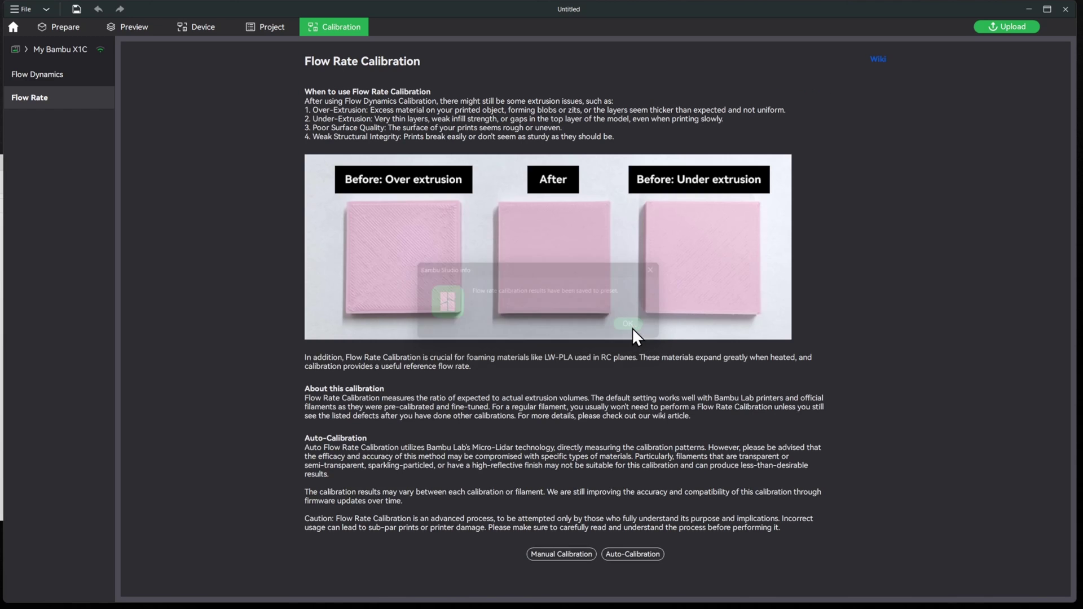
{"action": "left_click", "coordinate": [81, 29]}
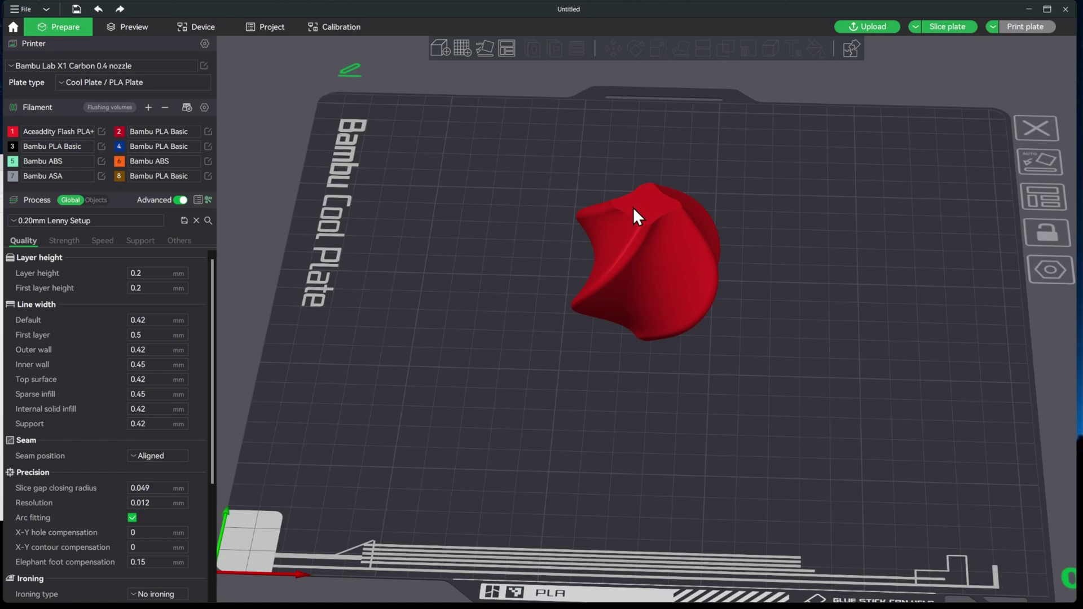
- Slice the red twisted test model into a 42m33s print using 11.75 g of filament
{"action": "left_click", "coordinate": [956, 29]}
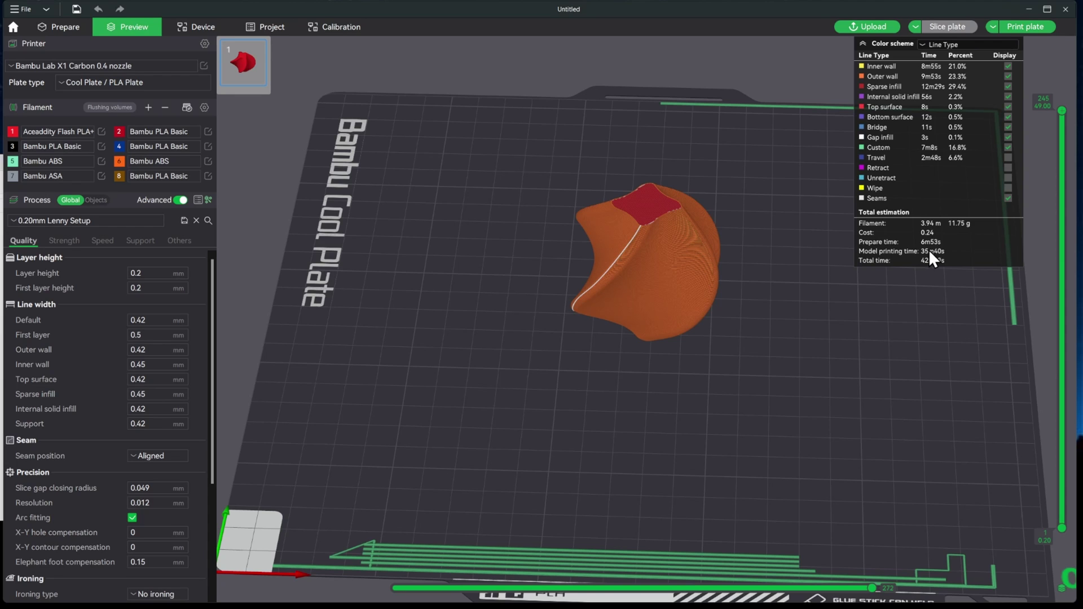
- Send the twisted test model to the X1C without Flow Dynamics Calibration, then switch printing to Sport speed
{"action": "left_click", "coordinate": [1022, 27]}
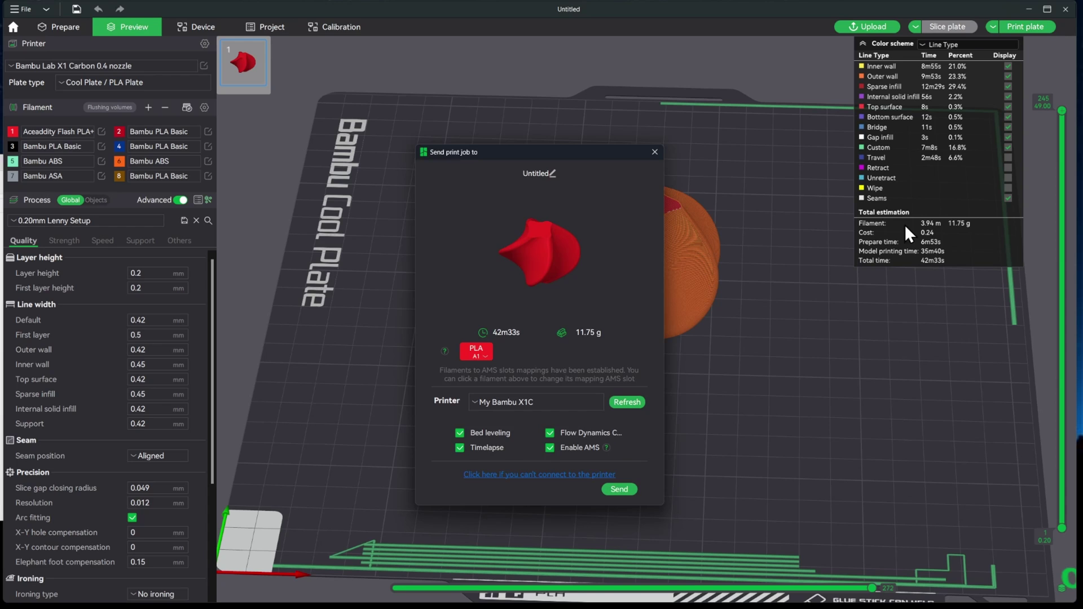
{"action": "left_click", "coordinate": [550, 433]}
{"action": "left_click", "coordinate": [619, 489]}
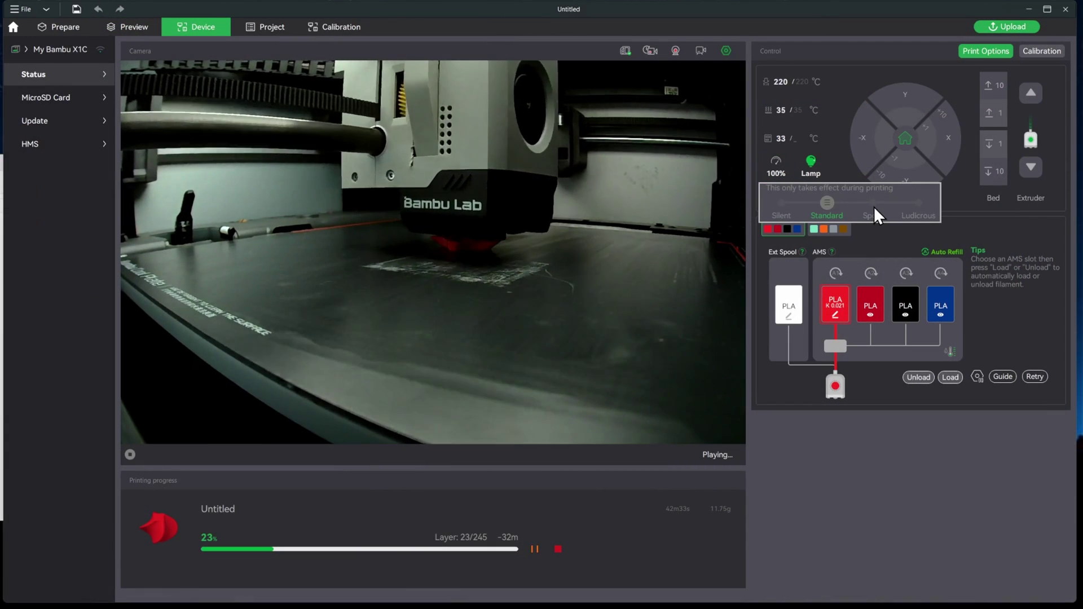
{"action": "left_click", "coordinate": [873, 205]}
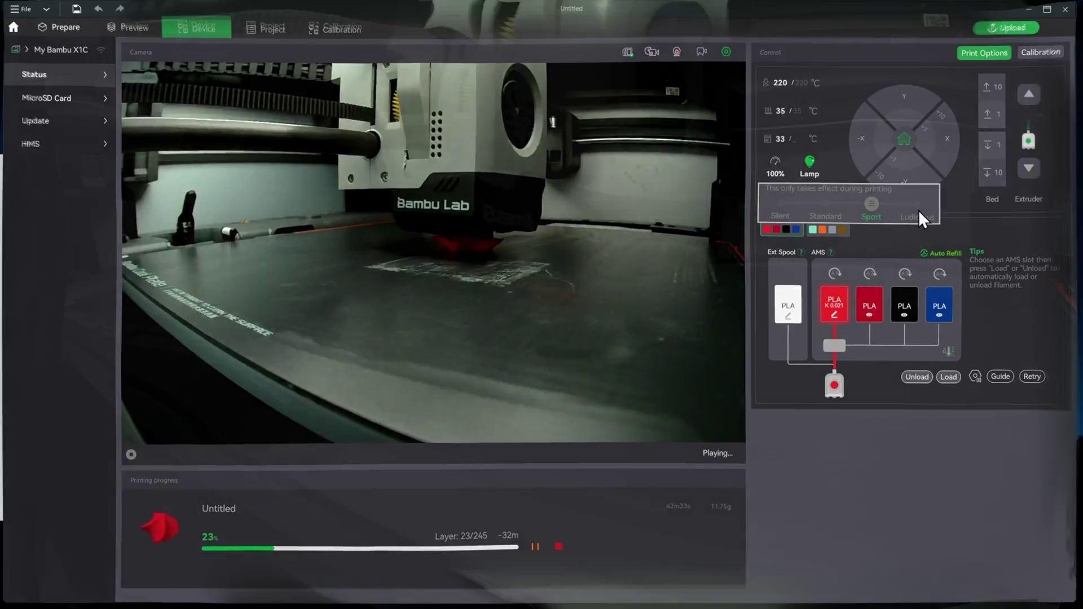